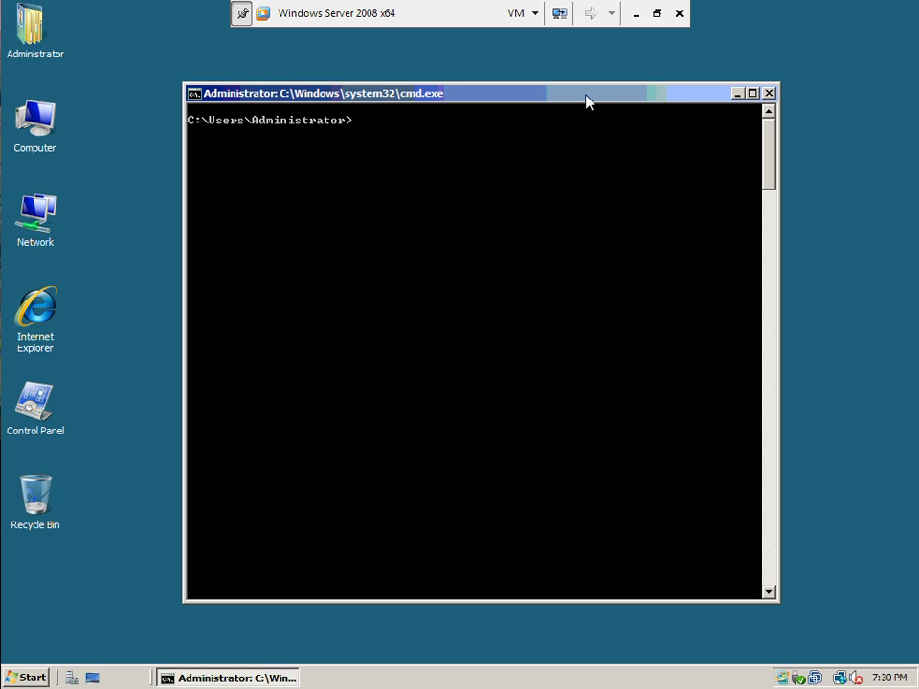
# Step: Move the cmd.exe window toward the centre of the server desktop
pyautogui.moveTo(422, 93); pyautogui.dragTo(479, 162)
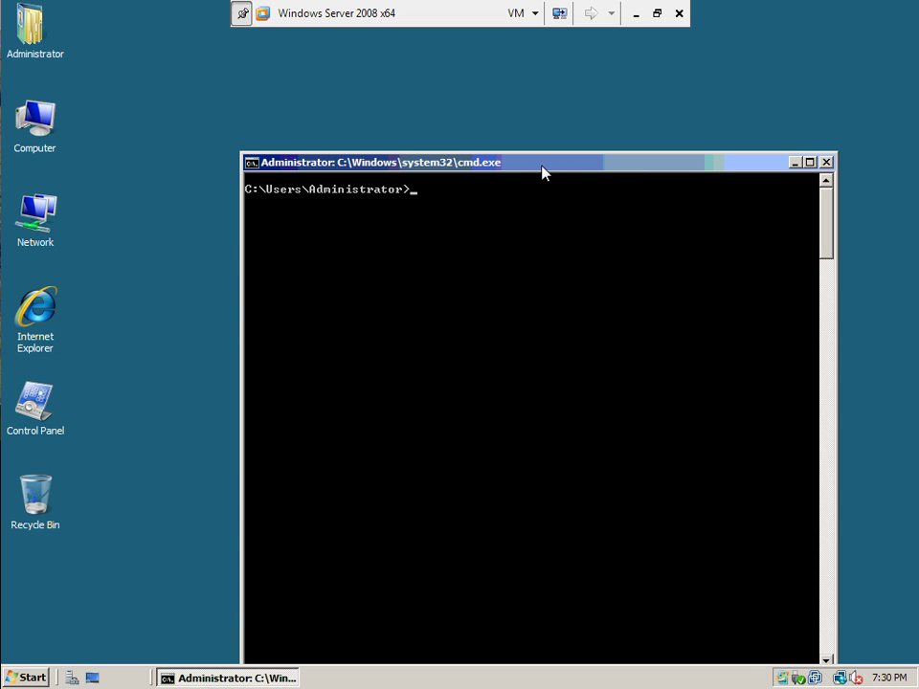
pyautogui.moveTo(544, 166); pyautogui.dragTo(508, 110)
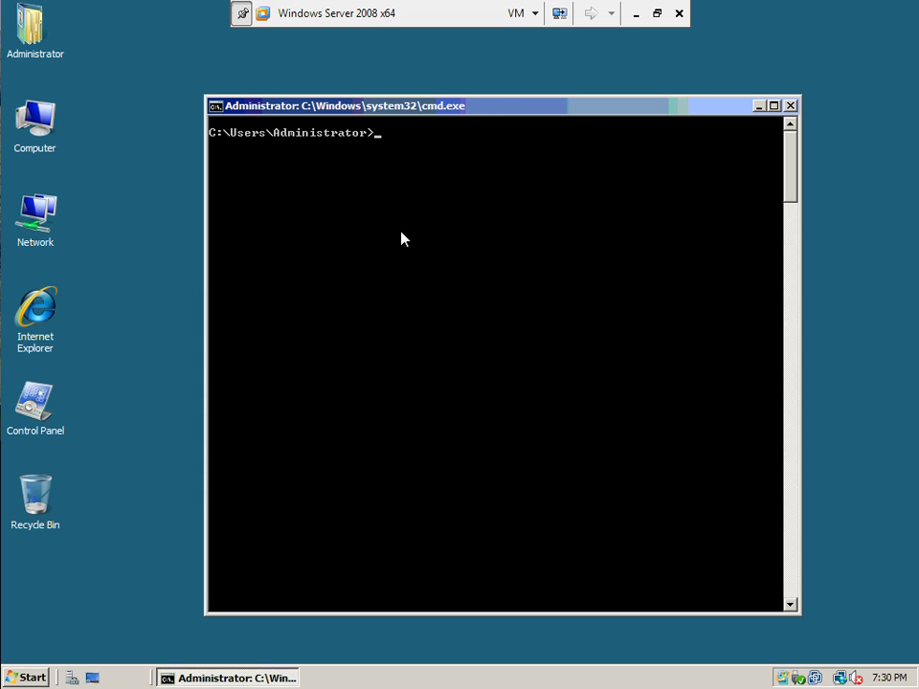
# Step: Run netstat -a to list listening ports such as 80, 135, 445 and 139
pyautogui.write('netstat -a')
pyautogui.press('Return')
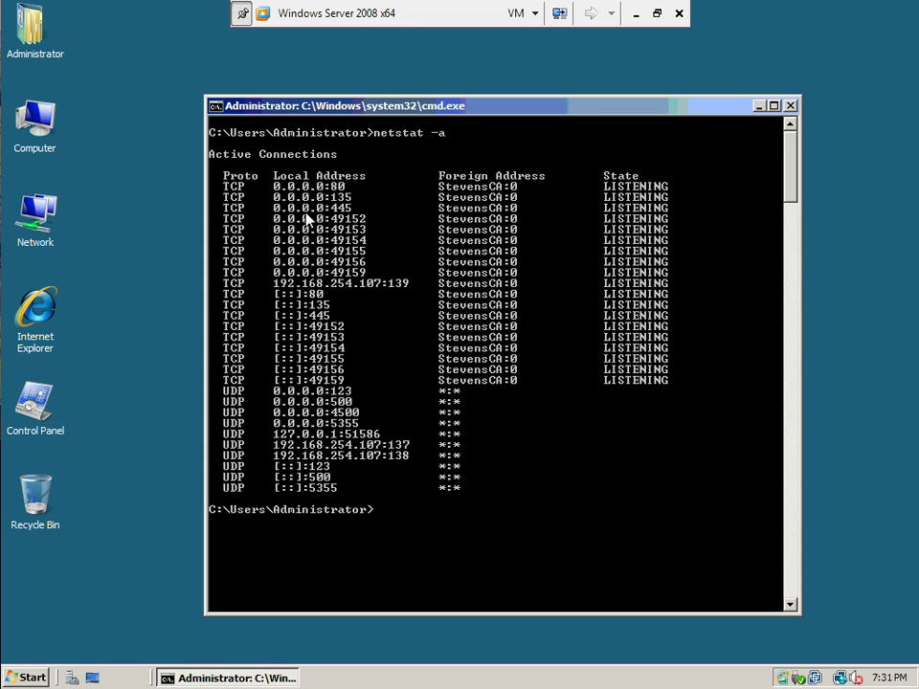
pyautogui.click(116, 148)
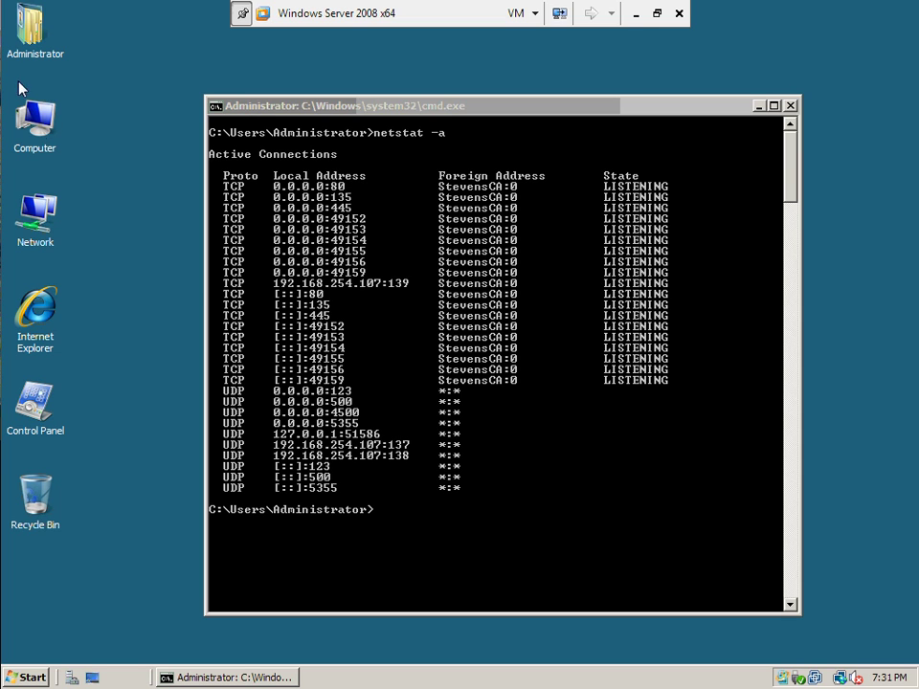
# Step: From Computer properties, open Remote settings and allow connections from any Remote Desktop version
pyautogui.rightClick(39, 128)
pyautogui.click(99, 281)
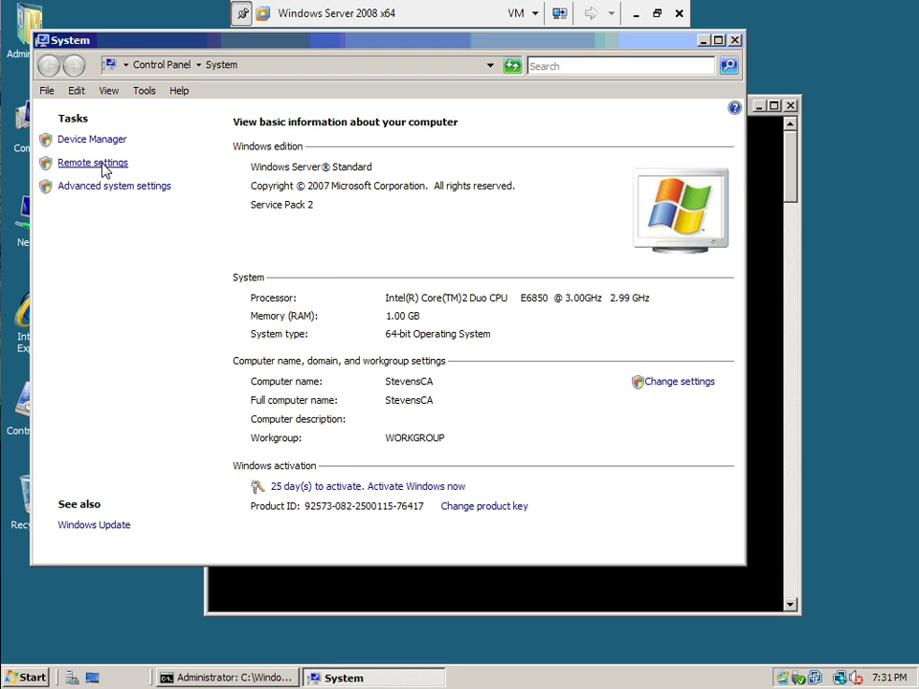
pyautogui.click(106, 164)
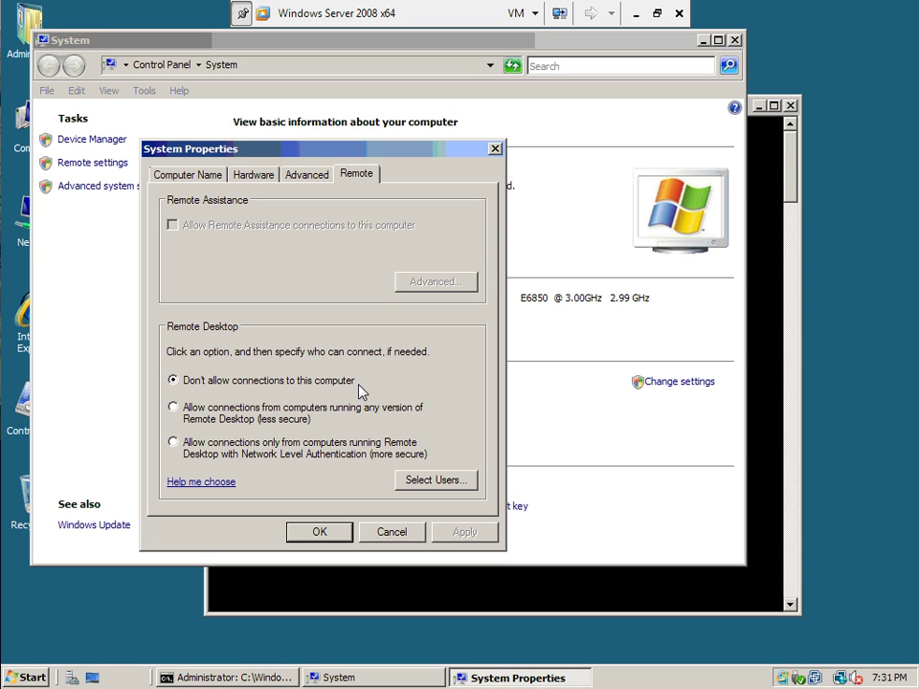
pyautogui.click(216, 414)
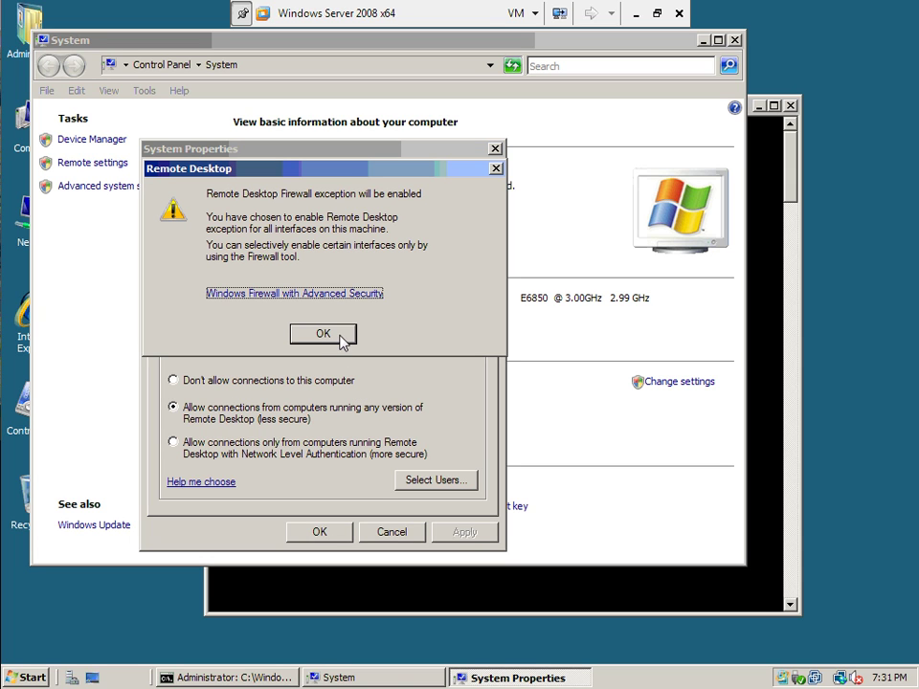
pyautogui.click(339, 335)
# Step: Cancel the trial changes, then reopen Remote settings and select Network Level Authentication-only connections
pyautogui.click(188, 445)
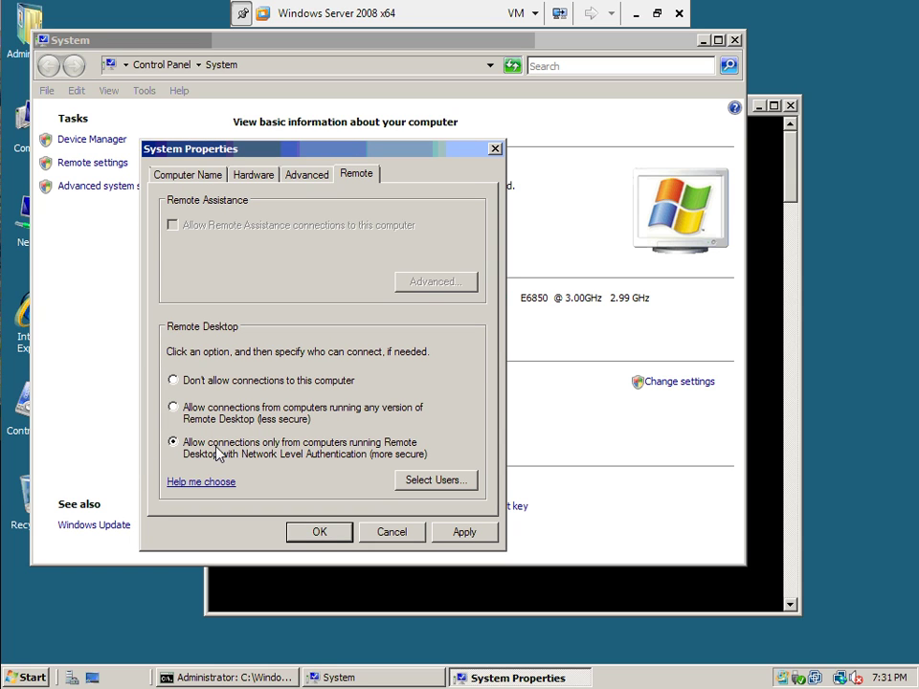
pyautogui.click(174, 380)
pyautogui.click(395, 533)
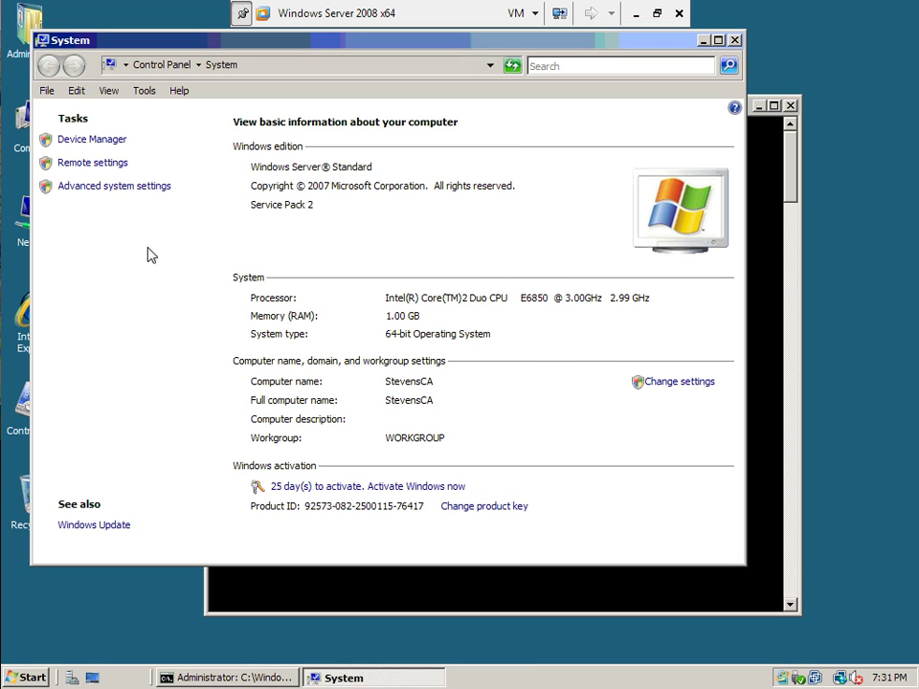
pyautogui.click(107, 164)
pyautogui.click(196, 462)
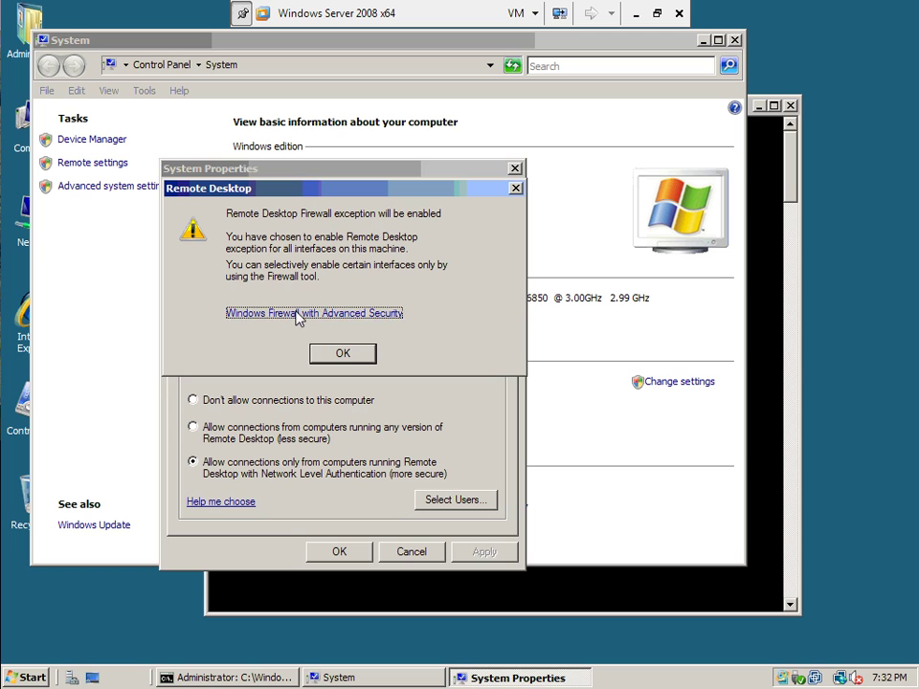
pyautogui.click(299, 314)
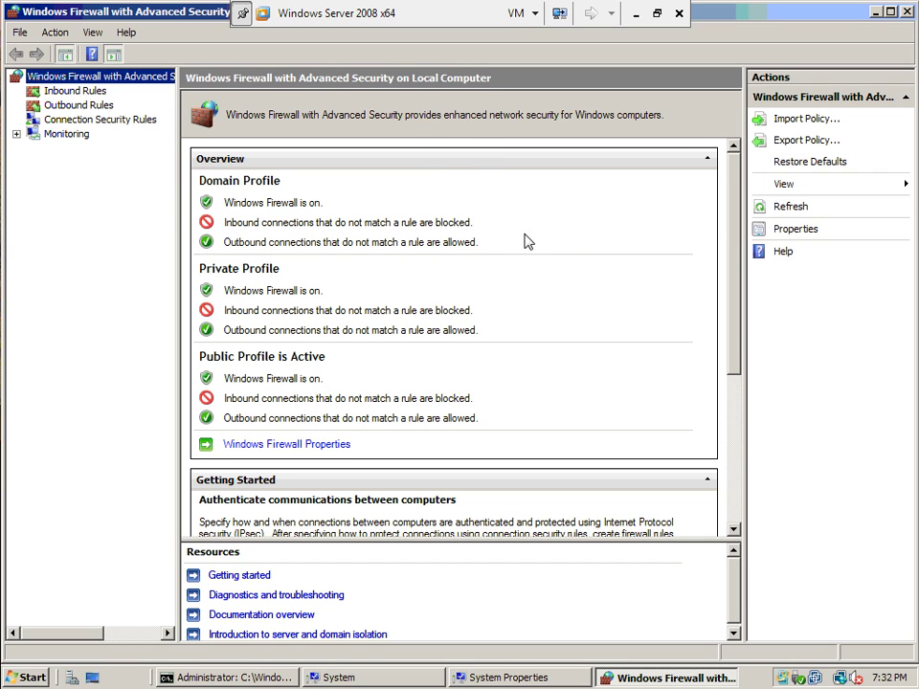
pyautogui.click(63, 91)
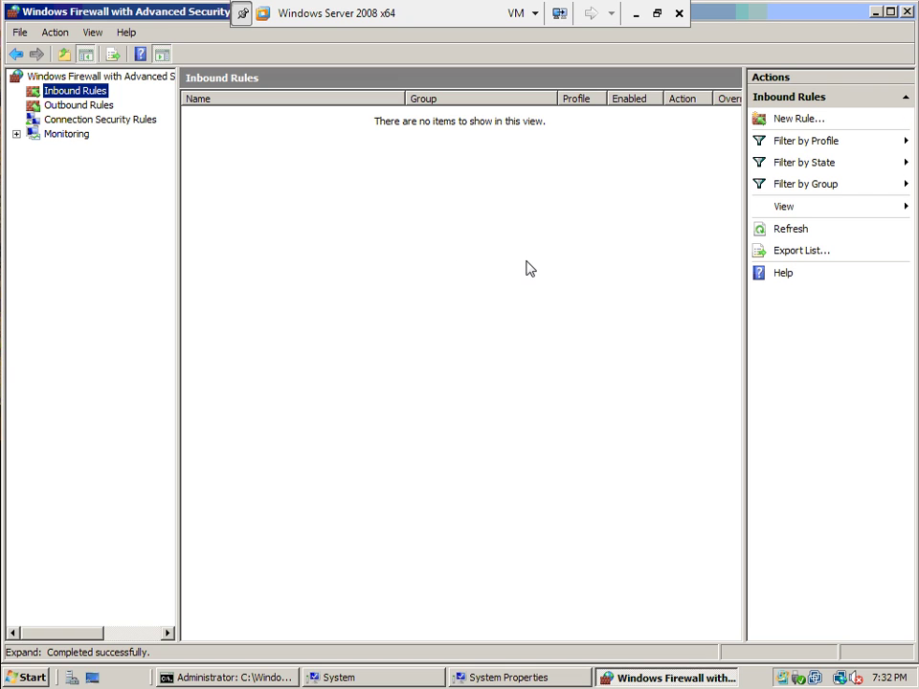
pyautogui.click(67, 118)
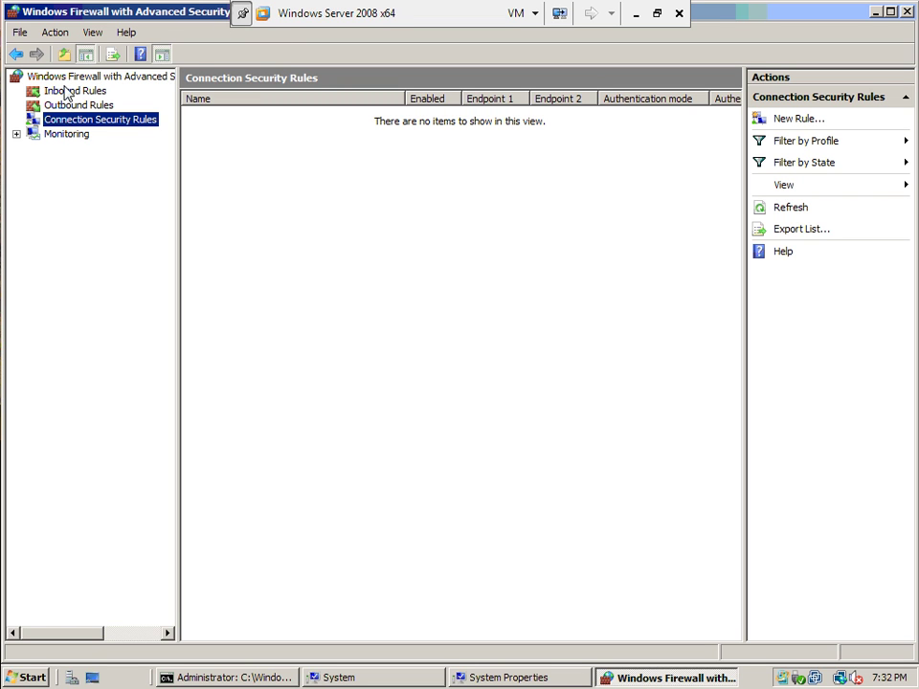
pyautogui.click(69, 91)
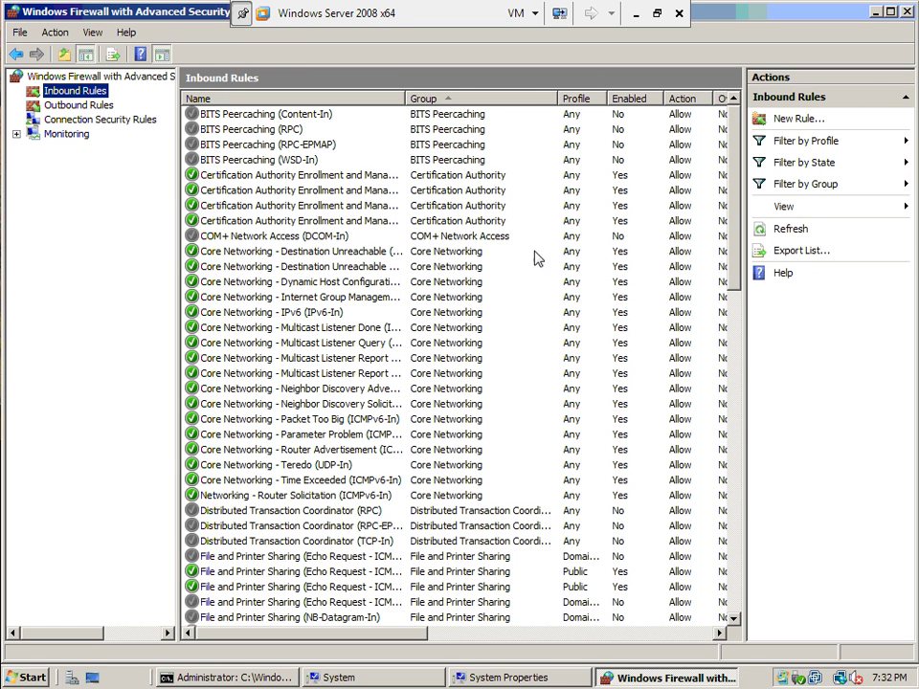
pyautogui.scroll(-4, 735, 308)
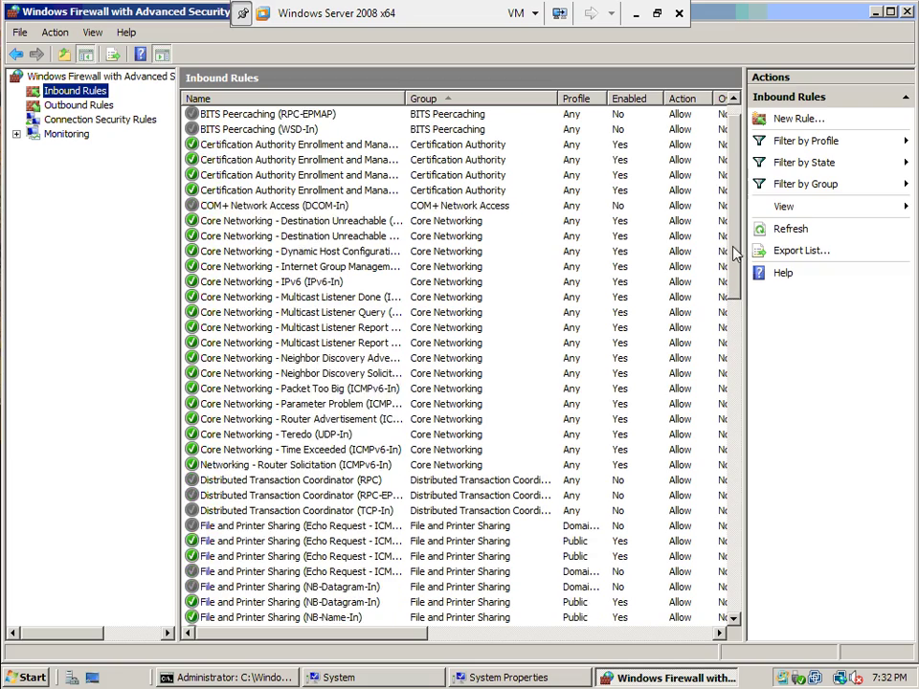
pyautogui.scroll(-10, 722, 379)
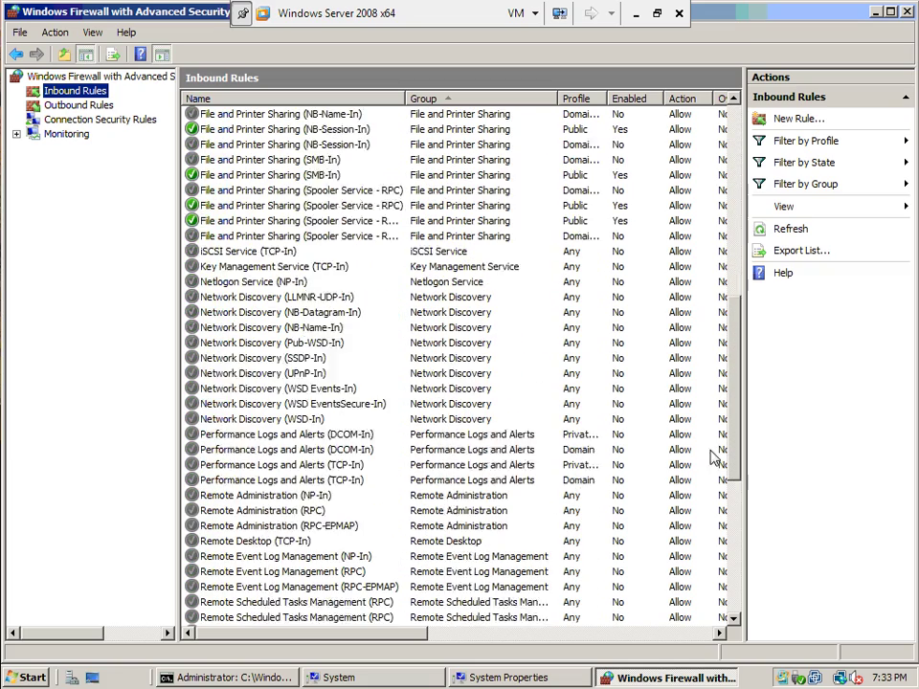
pyautogui.scroll(-1, 717, 479)
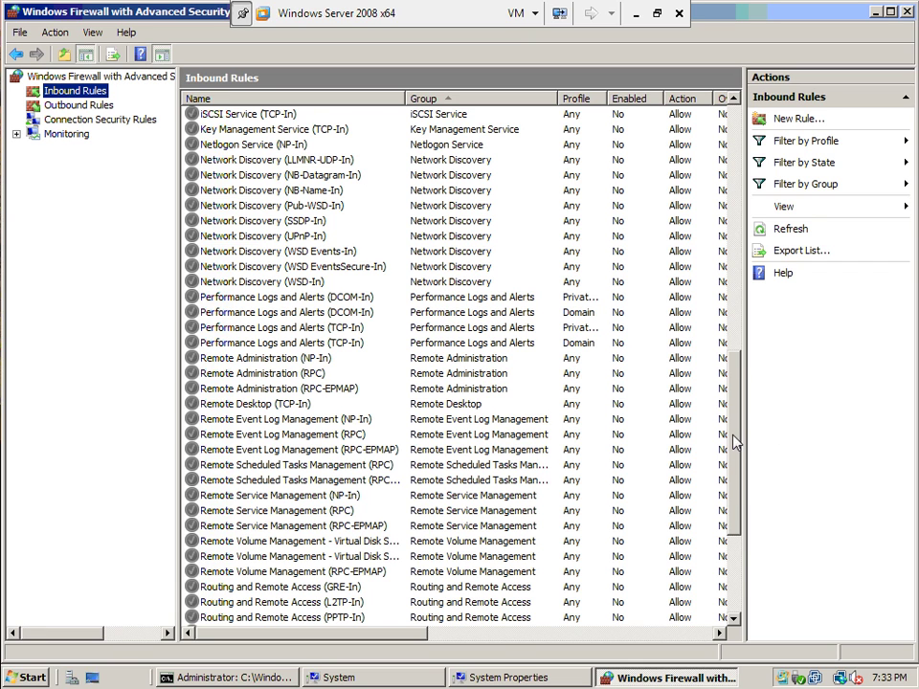
pyautogui.scroll(-3, 735, 484)
pyautogui.moveTo(737, 498); pyautogui.dragTo(739, 330)
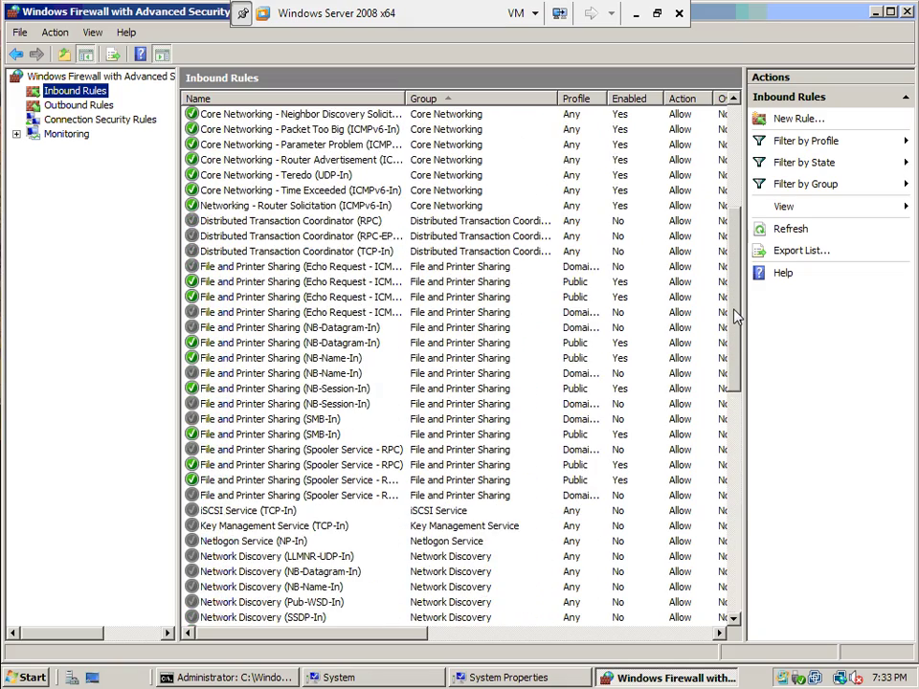
pyautogui.moveTo(737, 316); pyautogui.dragTo(727, 187)
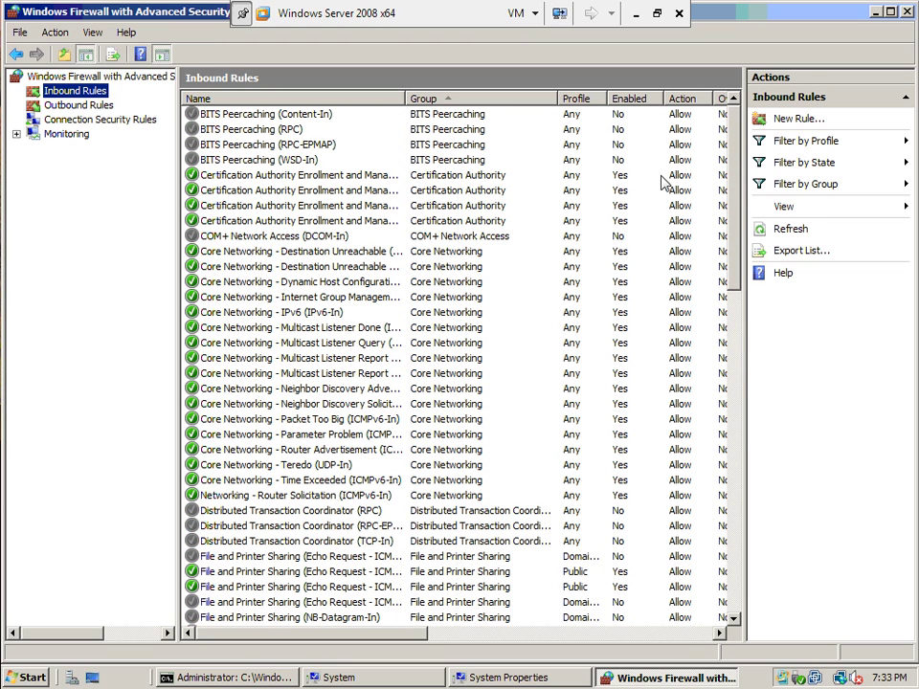
# Step: Dismiss the firewall notice and apply the Network Level Authentication Remote Desktop setting
pyautogui.click(910, 12)
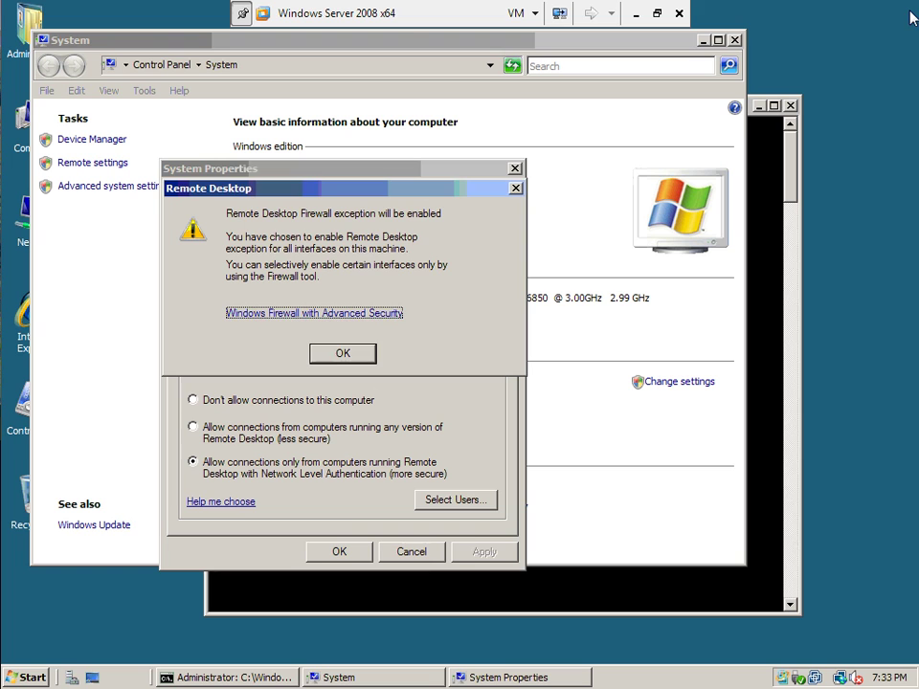
pyautogui.click(347, 352)
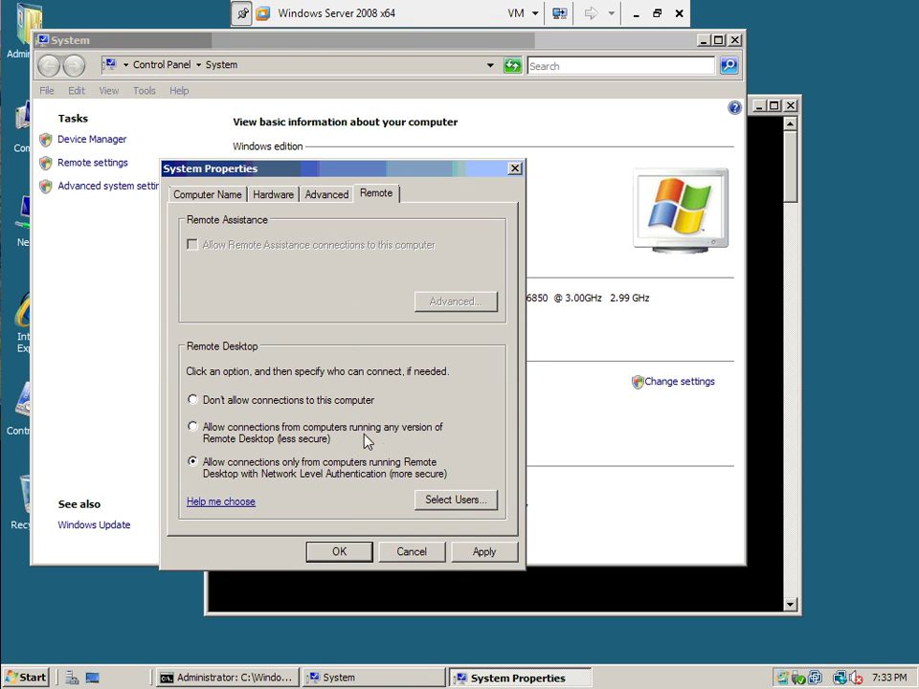
pyautogui.click(487, 551)
pyautogui.click(342, 555)
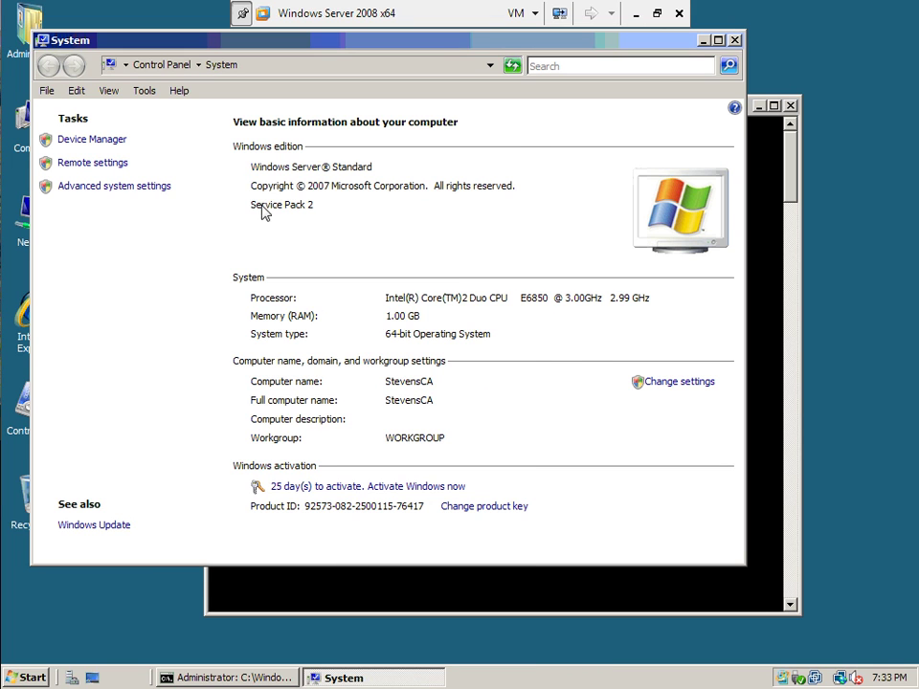
# Step: Close System and rerun netstat -a, confirming port 3389 is listening
pyautogui.click(735, 39)
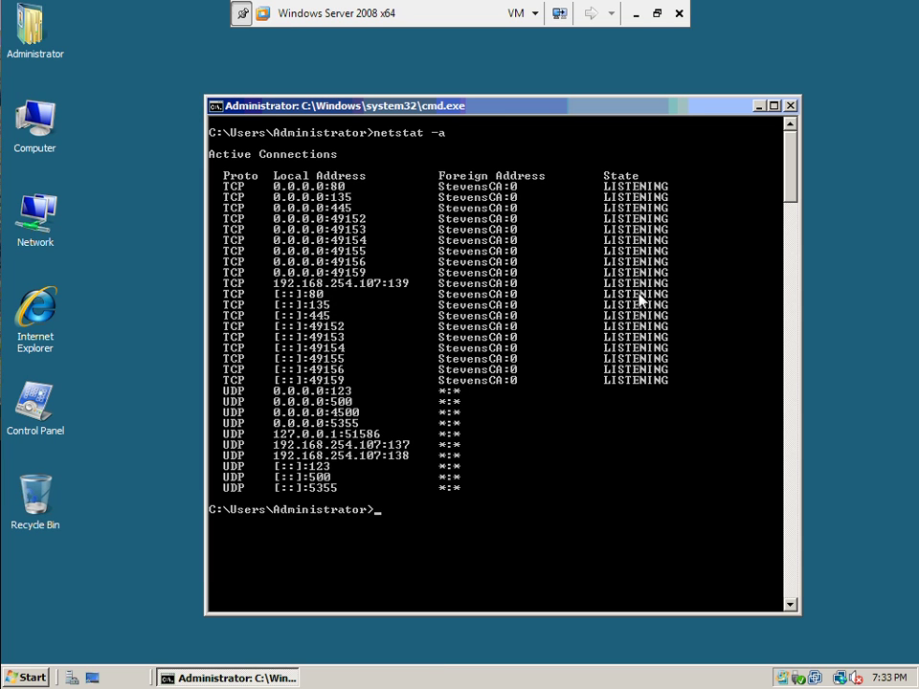
pyautogui.press('Up')
pyautogui.press('Return')
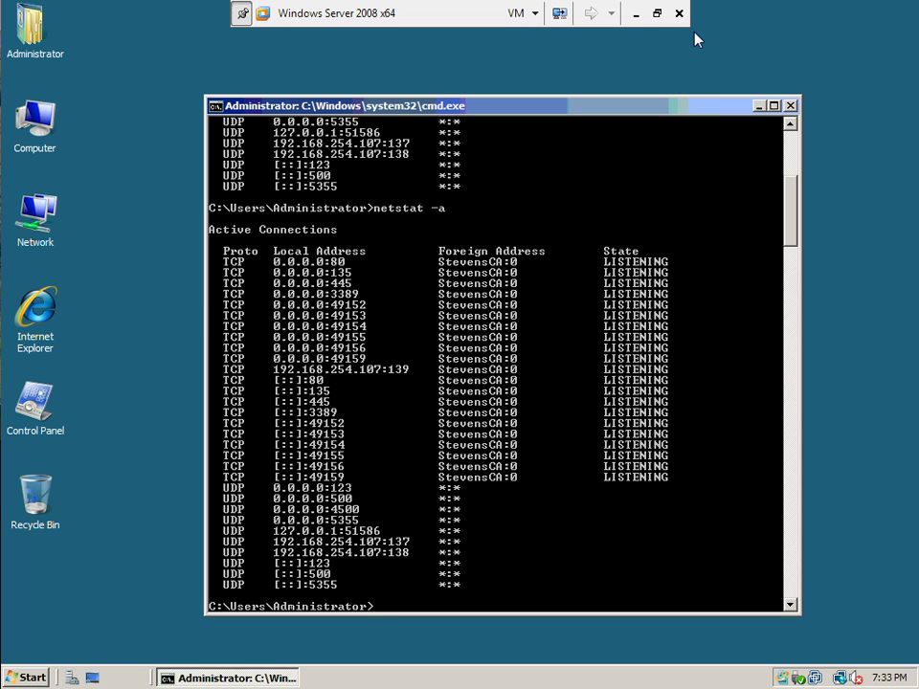
pyautogui.click(790, 107)
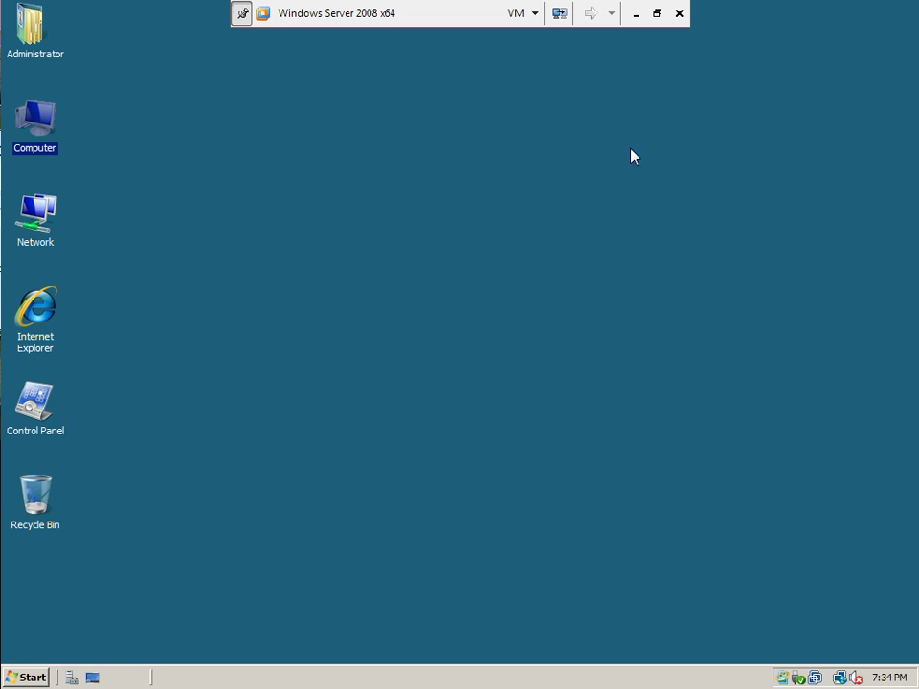
# Step: Exit VM full screen and enter 192.168.254.107 as the Remote Desktop target computer
pyautogui.click(658, 17)
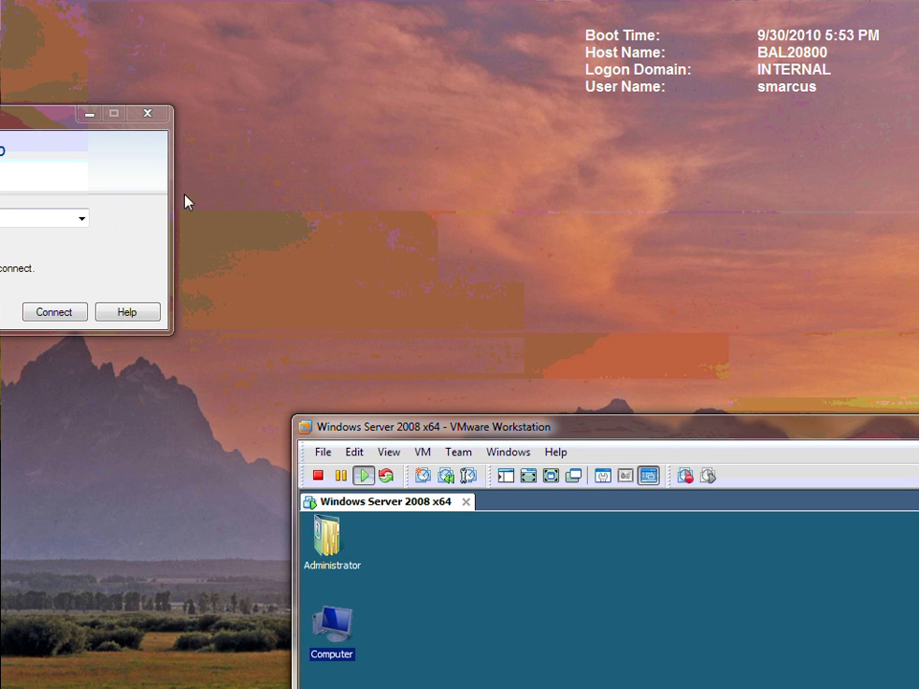
pyautogui.moveTo(61, 116); pyautogui.dragTo(320, 125)
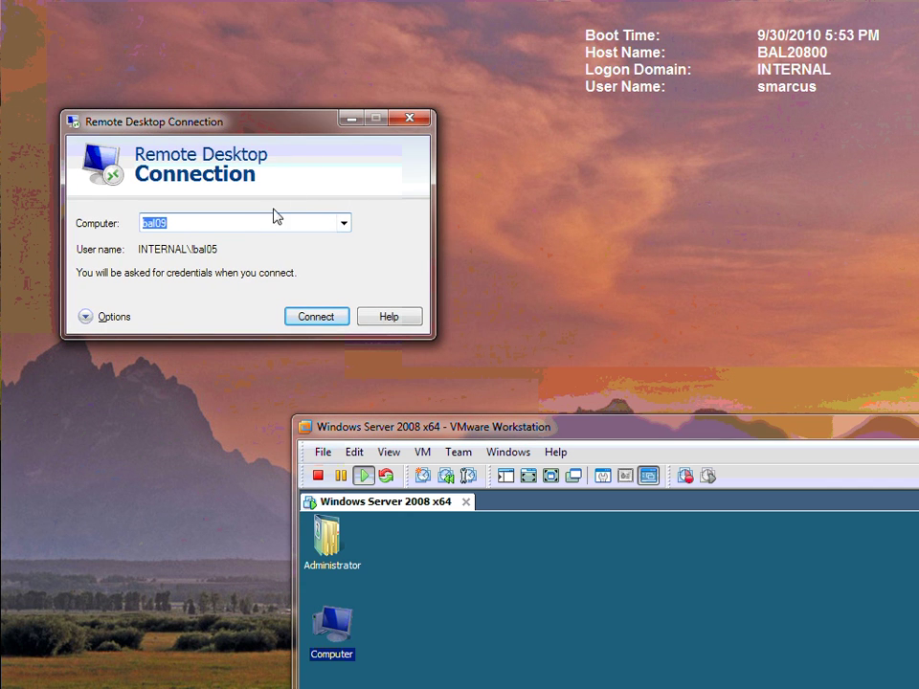
pyautogui.write('192.168.254.107')
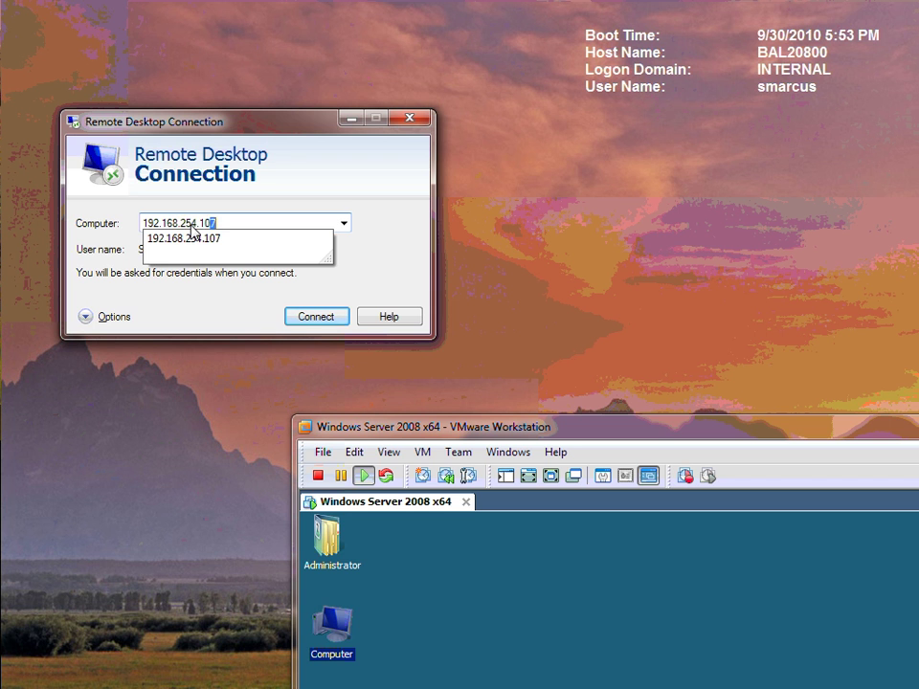
pyautogui.click(190, 237)
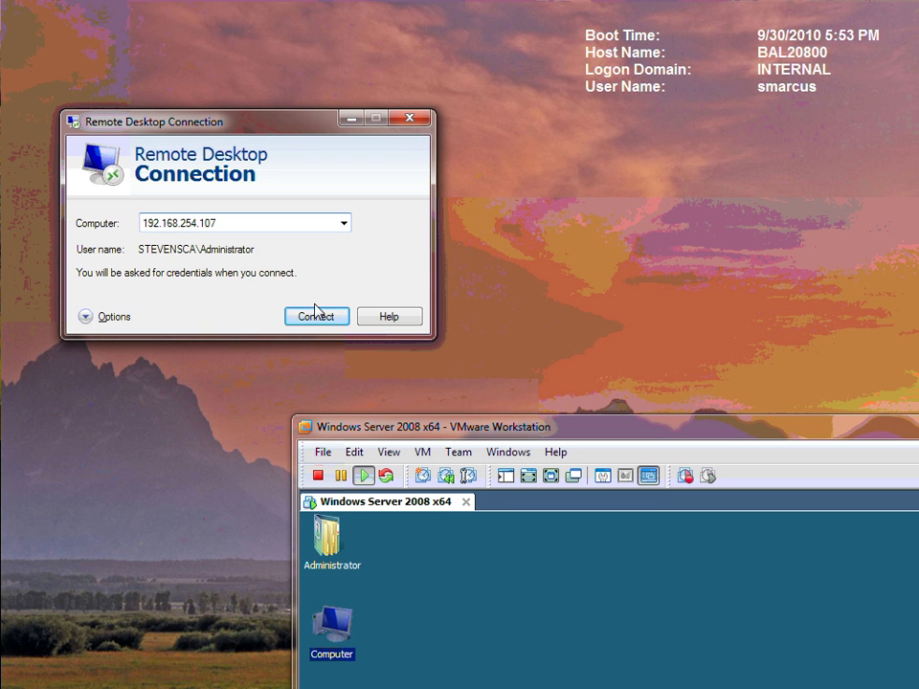
pyautogui.moveTo(311, 121); pyautogui.dragTo(297, 29)
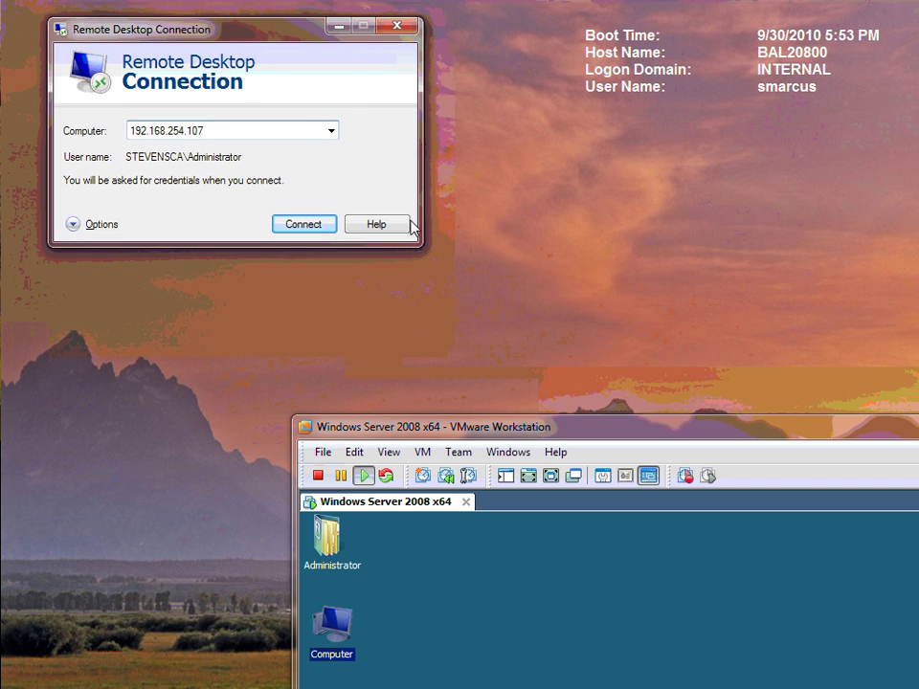
# Step: Expand the connection options and set the Display size to 1920 by 1080 pixels
pyautogui.click(72, 224)
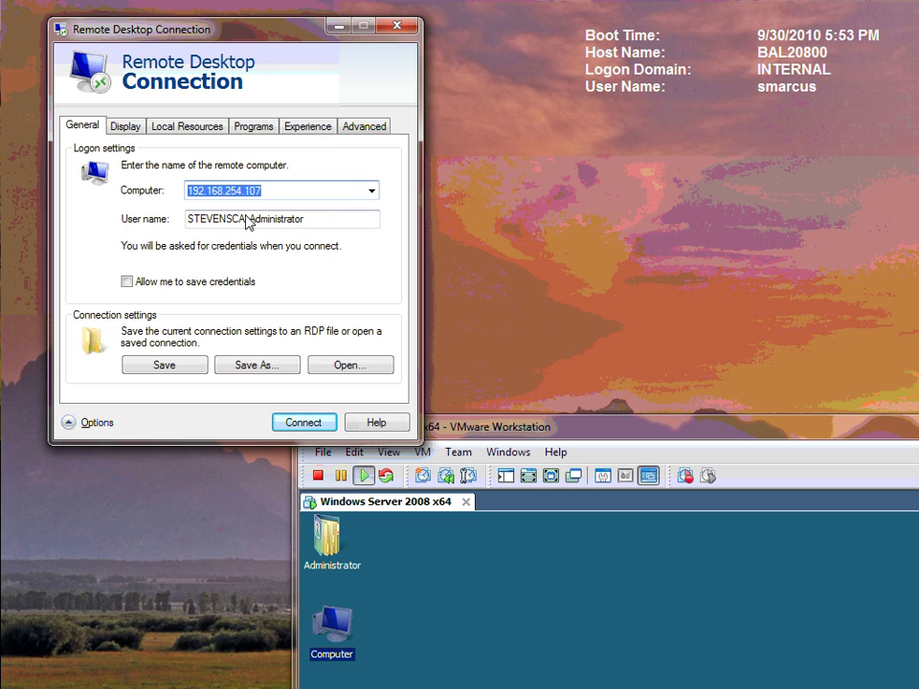
pyautogui.click(119, 129)
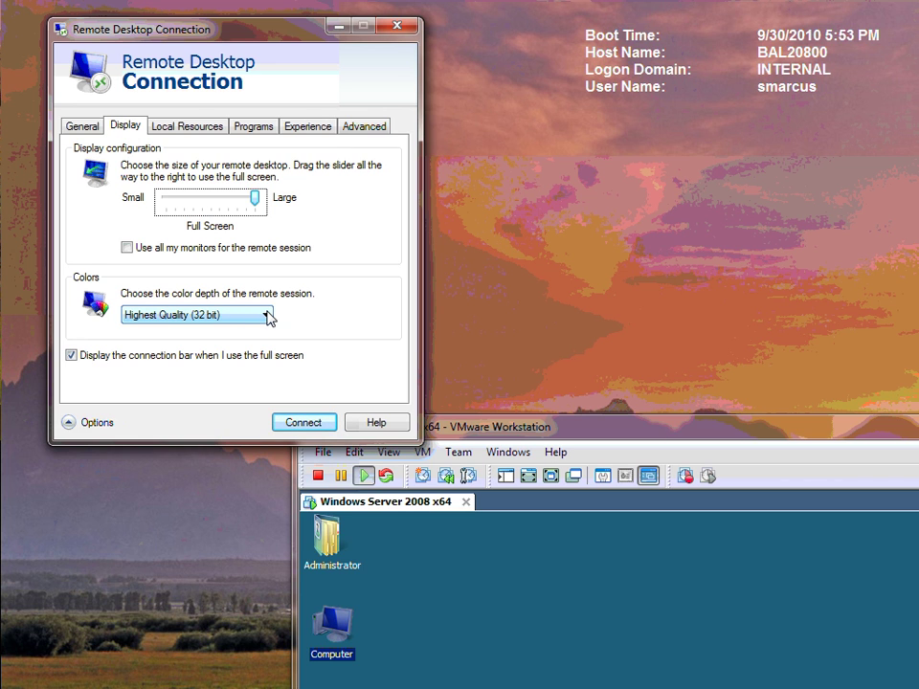
pyautogui.press('Left')
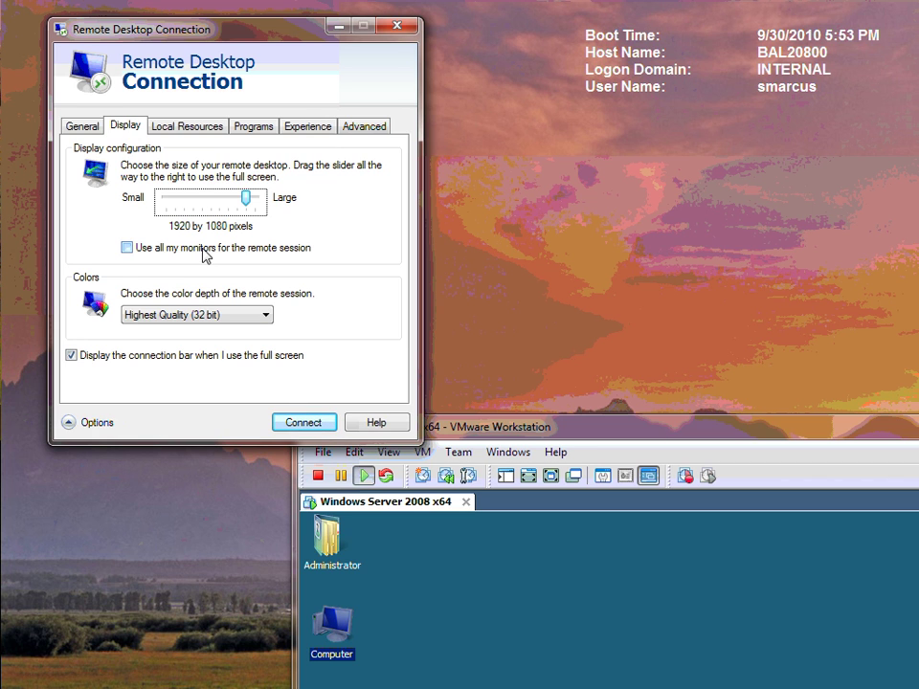
# Step: Choose LAN (10 Mbps or higher) as the connection speed on the Experience tab
pyautogui.click(207, 132)
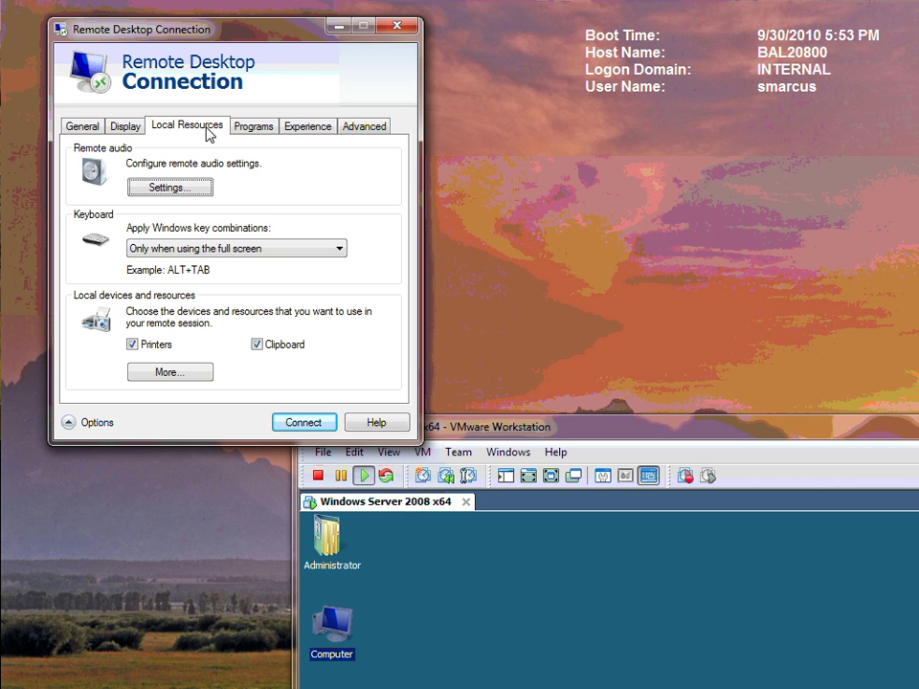
pyautogui.click(256, 134)
pyautogui.click(290, 132)
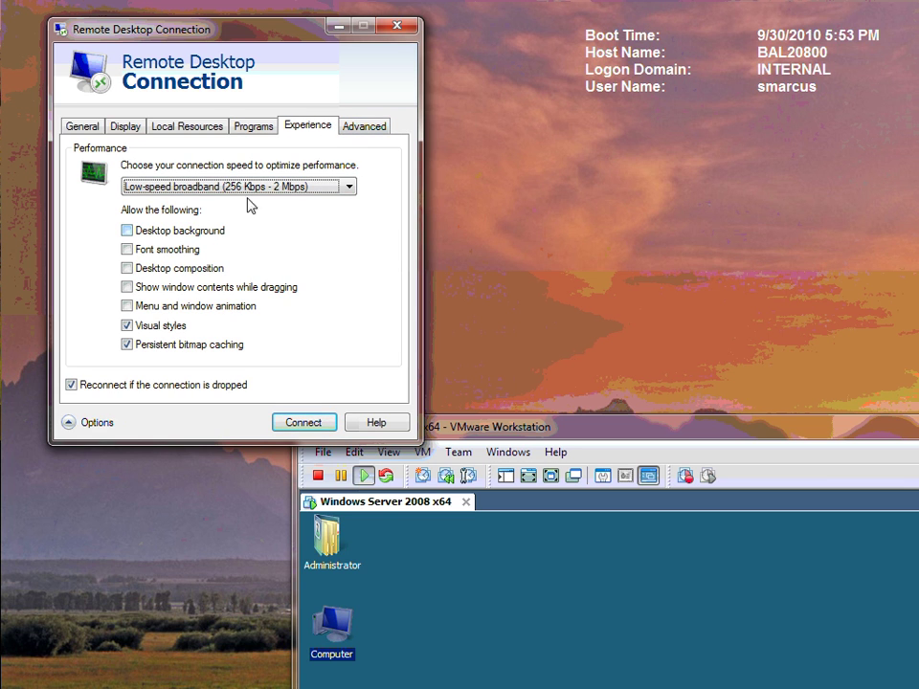
pyautogui.click(351, 187)
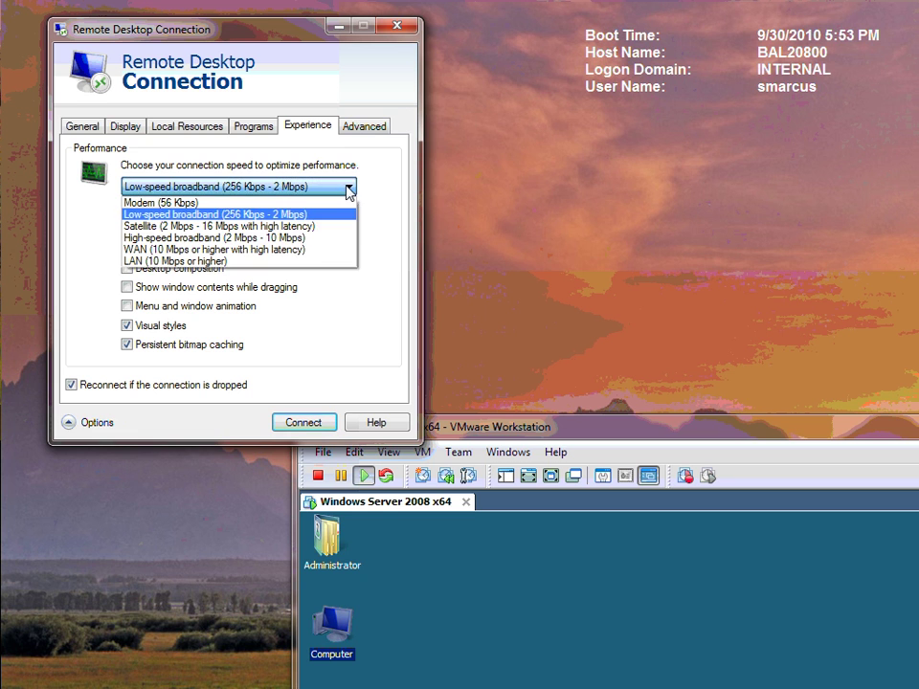
pyautogui.click(199, 261)
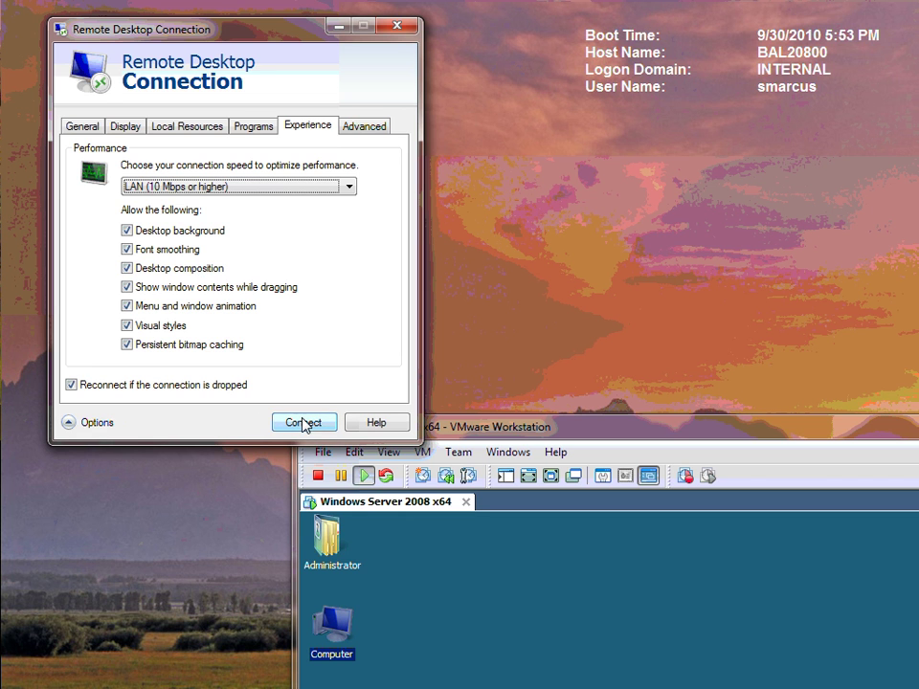
# Step: Connect to 192.168.254.107 and submit the administrator account password
pyautogui.click(79, 130)
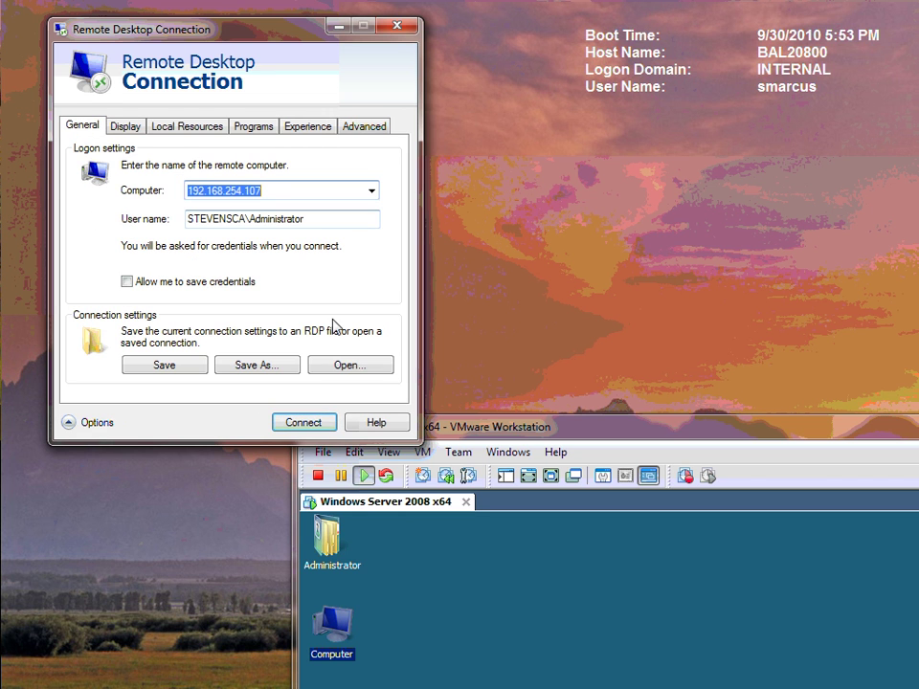
pyautogui.click(322, 422)
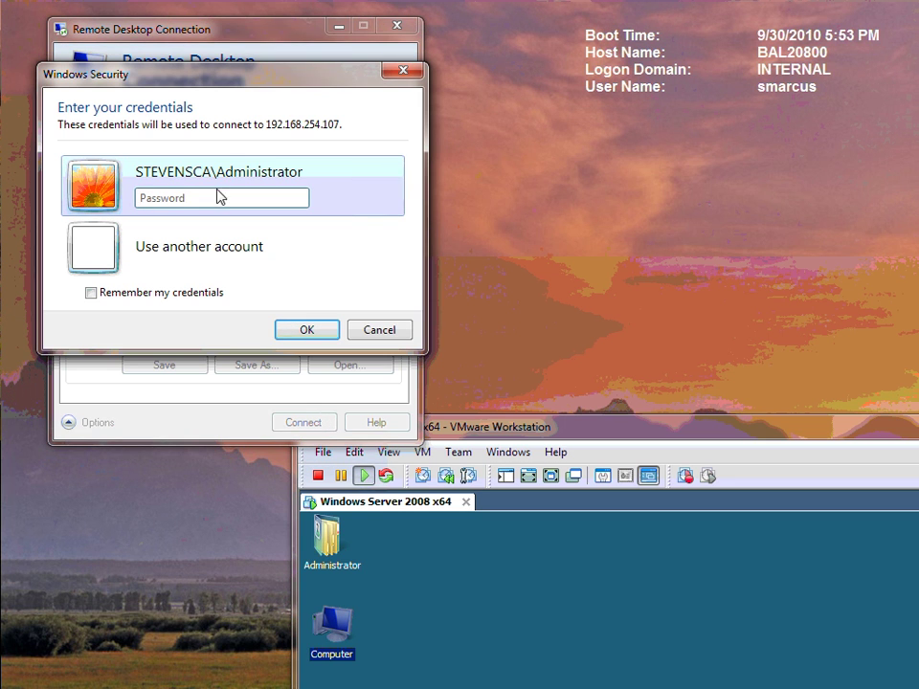
pyautogui.write('password')
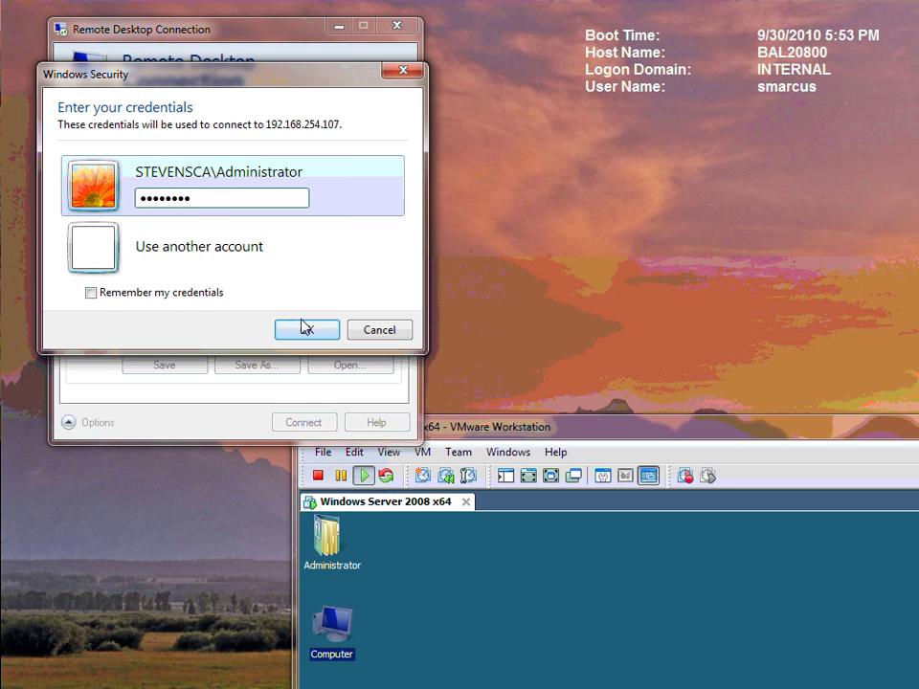
pyautogui.click(304, 328)
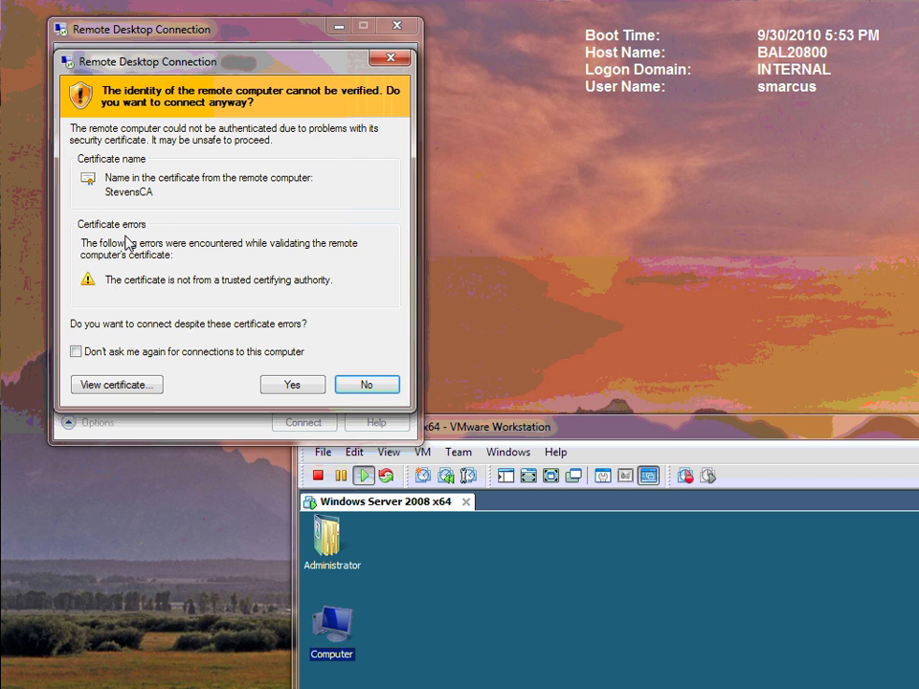
# Step: Accept the untrusted StevensCA certificate and drag the VMware window aside to reveal the session
pyautogui.click(318, 388)
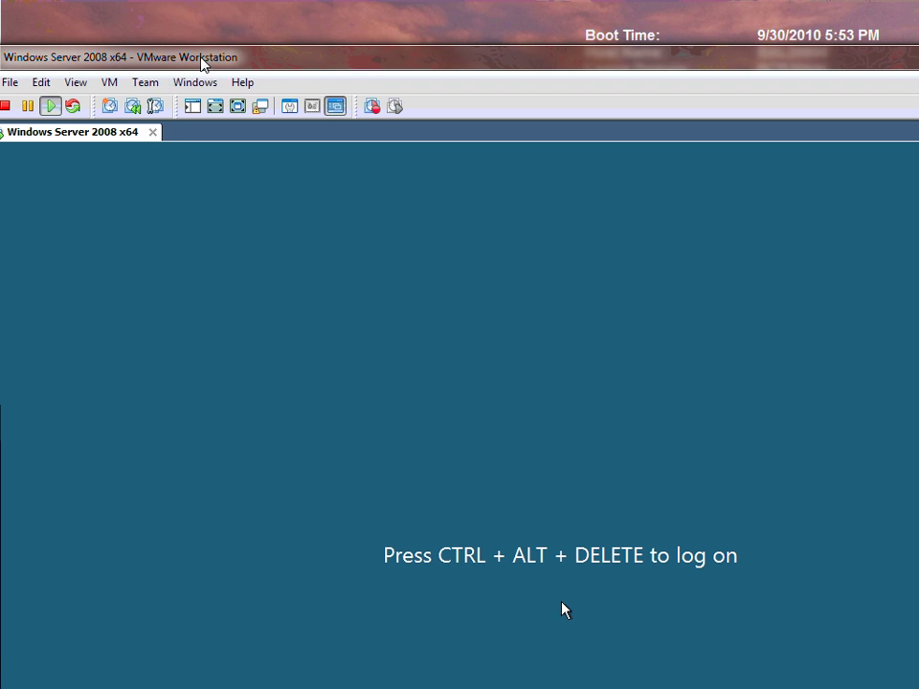
pyautogui.moveTo(201, 64); pyautogui.dragTo(489, 322)
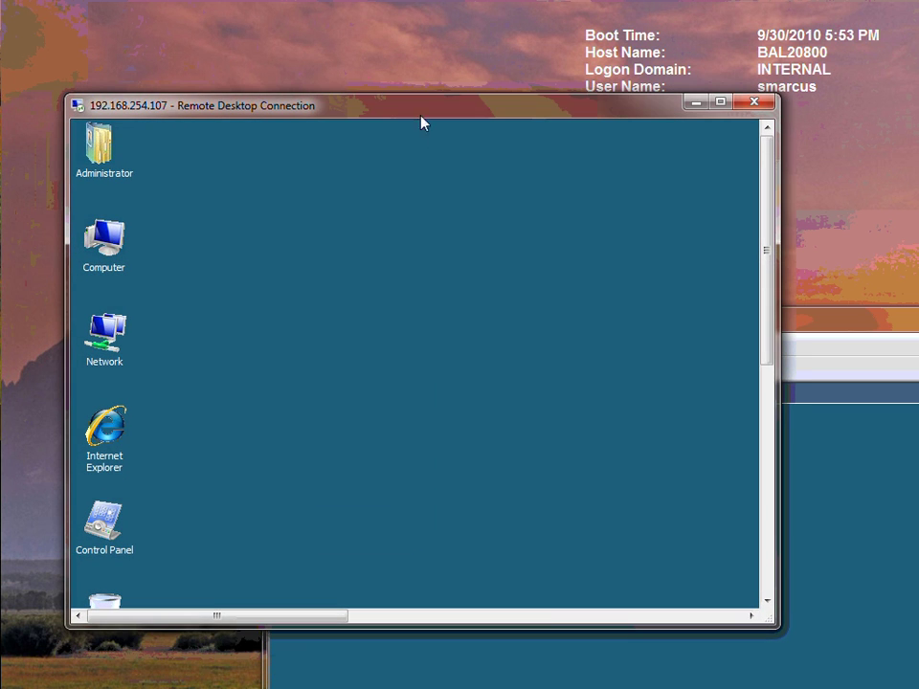
# Step: Maximize the 192.168.254.107 session window and check the remote taskbar and Start menu
pyautogui.doubleClick(622, 111)
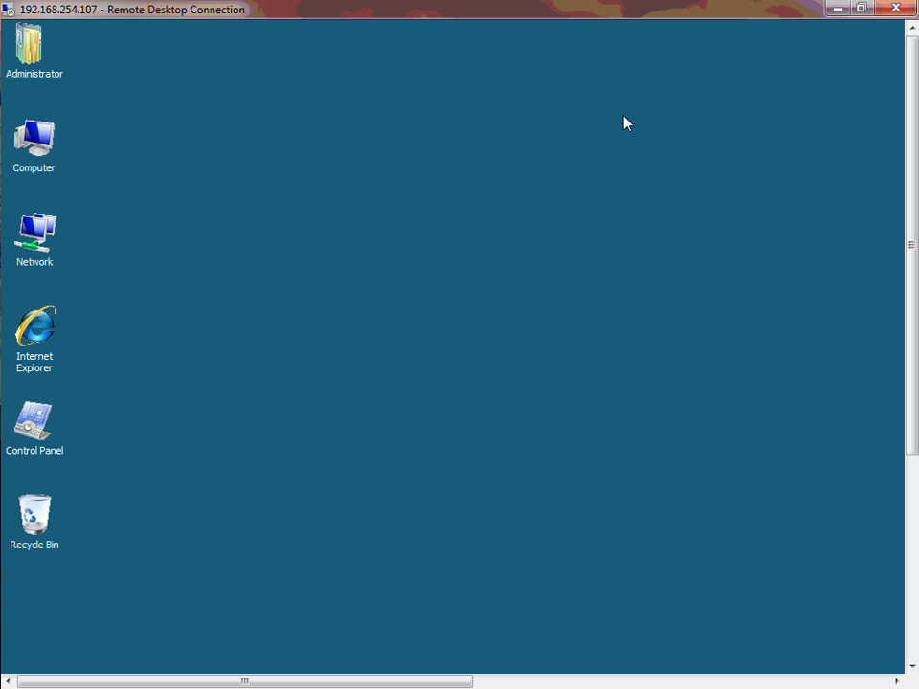
pyautogui.moveTo(911, 245); pyautogui.dragTo(912, 447)
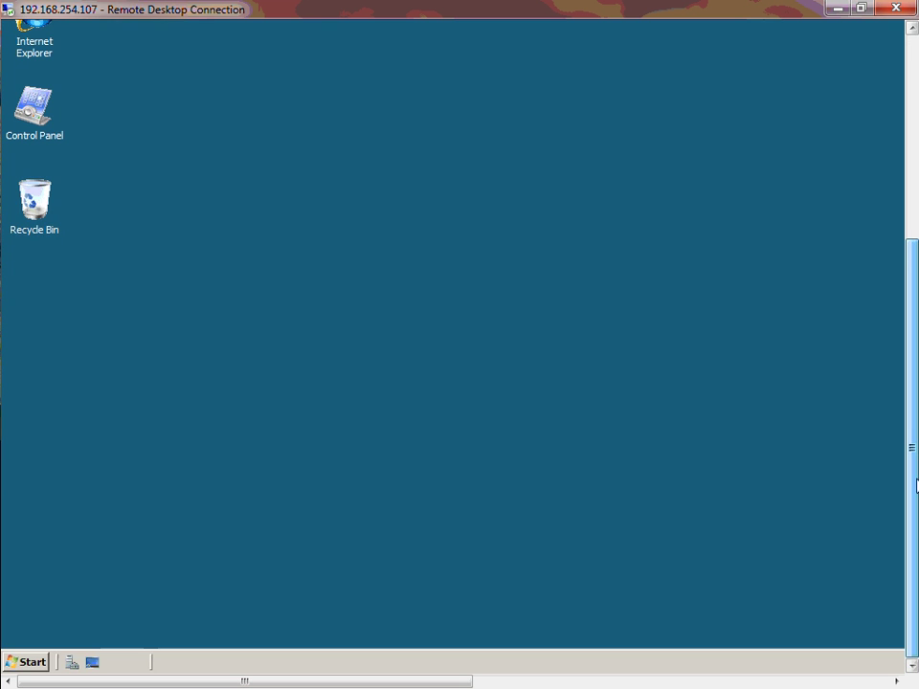
pyautogui.click(32, 661)
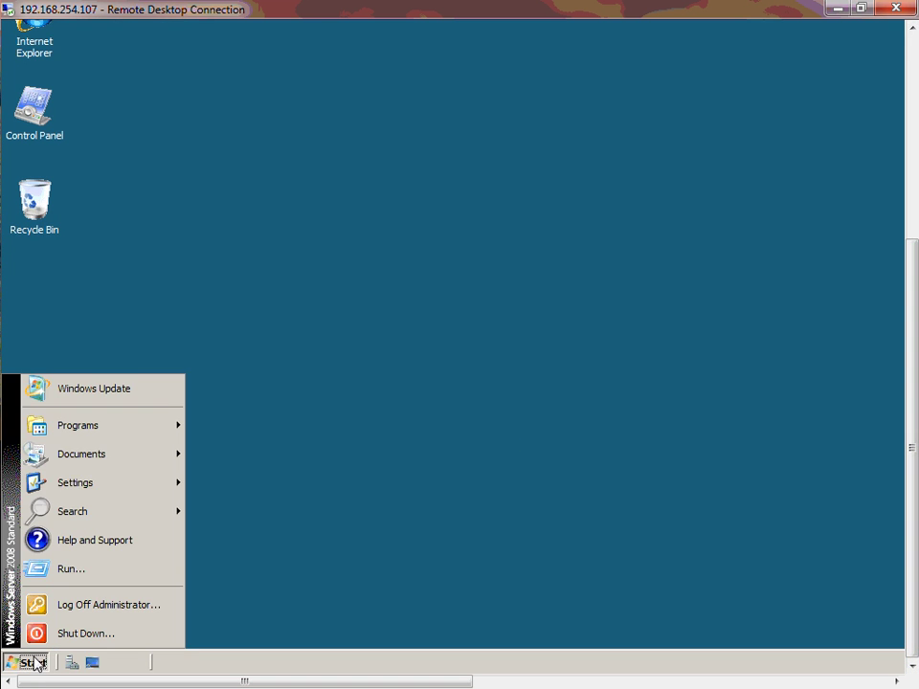
pyautogui.click(242, 427)
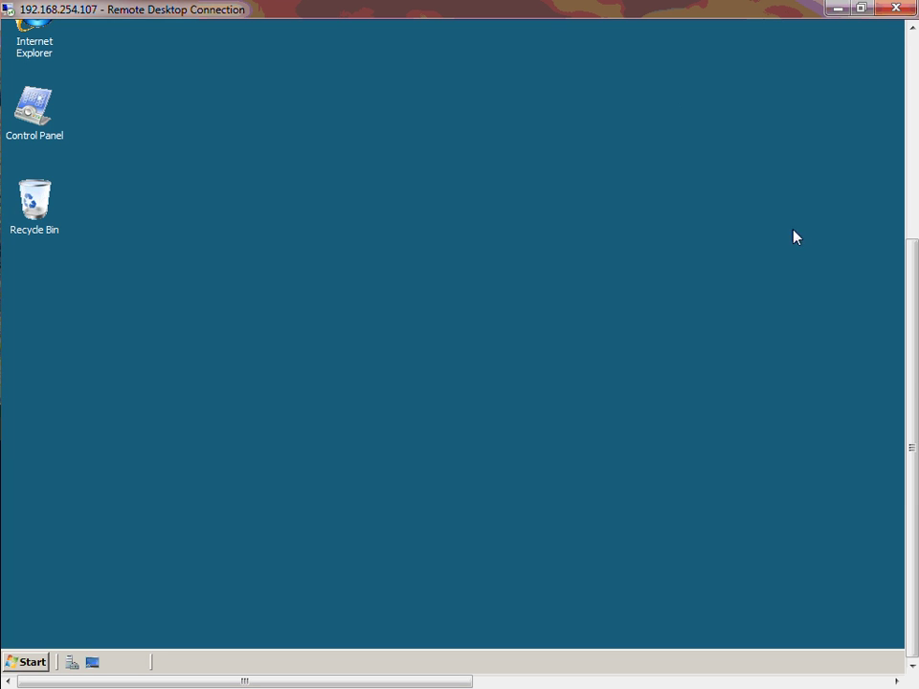
pyautogui.moveTo(915, 384); pyautogui.dragTo(912, 185)
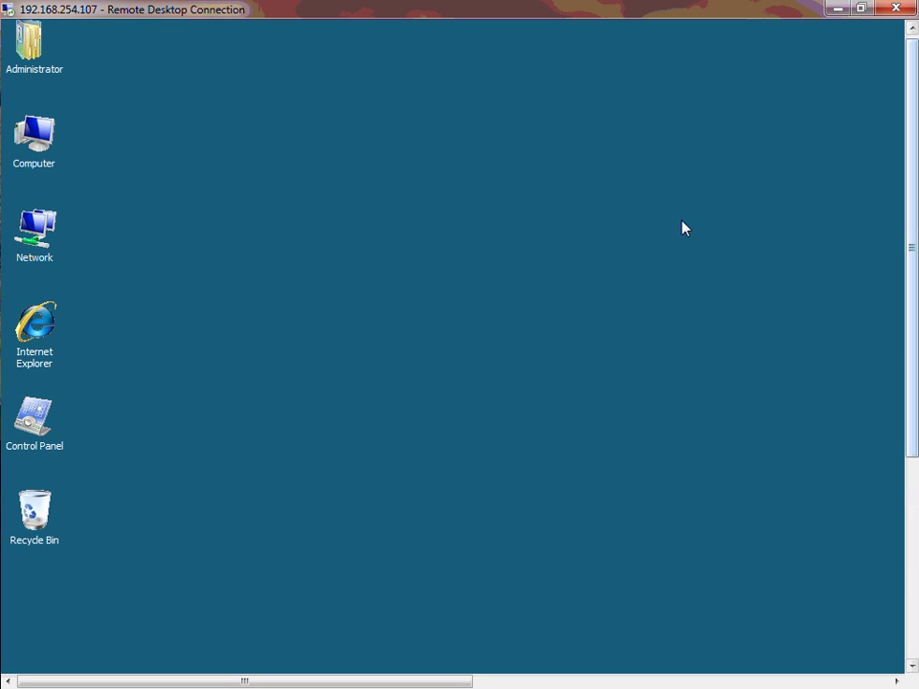
# Step: Disconnect the 192.168.254.107 Remote Desktop session and drag VMware back to show the Ctrl+Alt+Delete screen
pyautogui.click(895, 8)
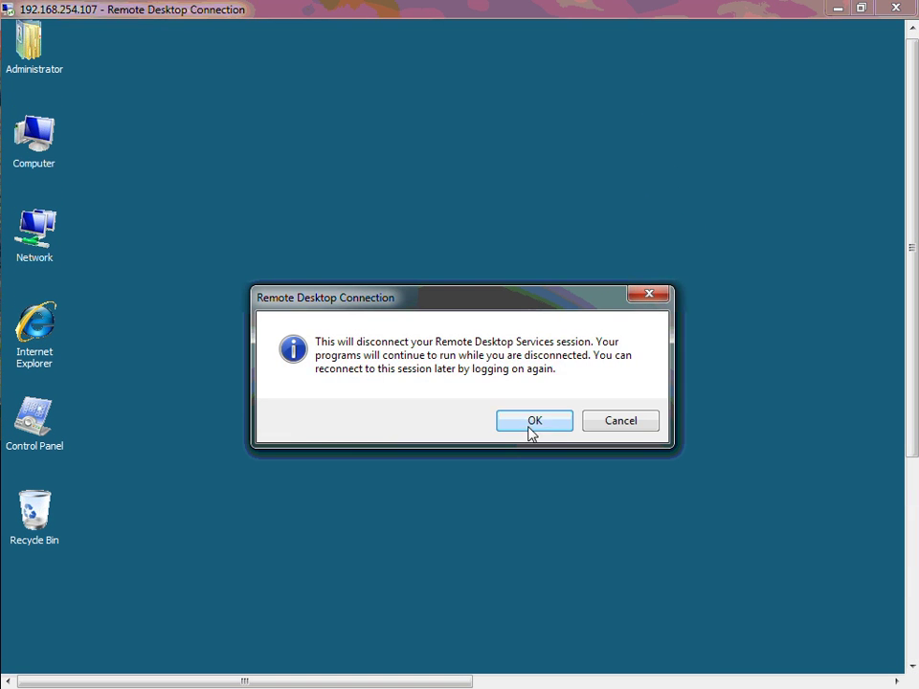
pyautogui.click(532, 424)
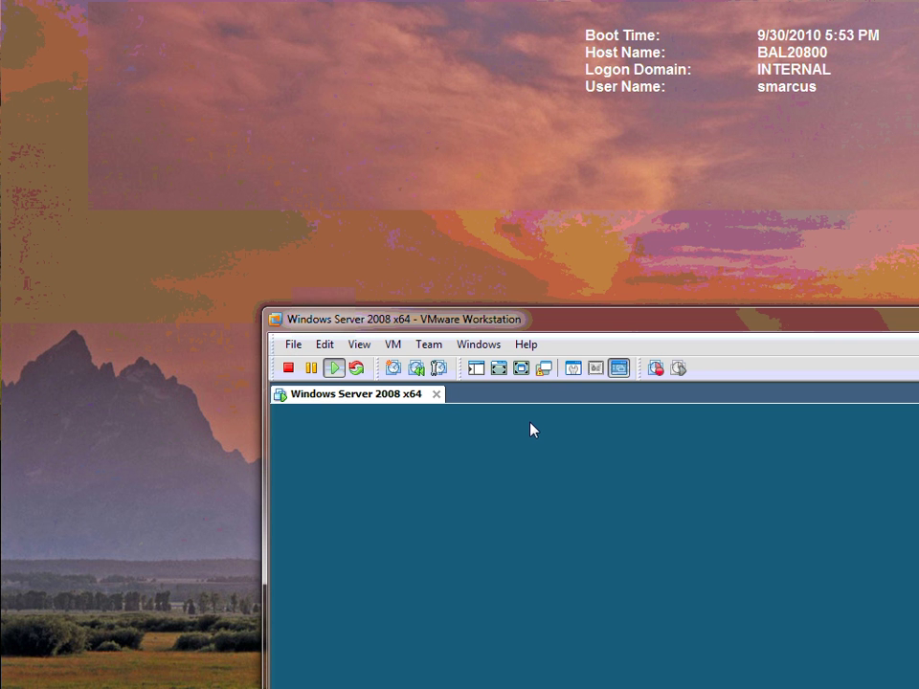
pyautogui.moveTo(612, 322); pyautogui.dragTo(360, 47)
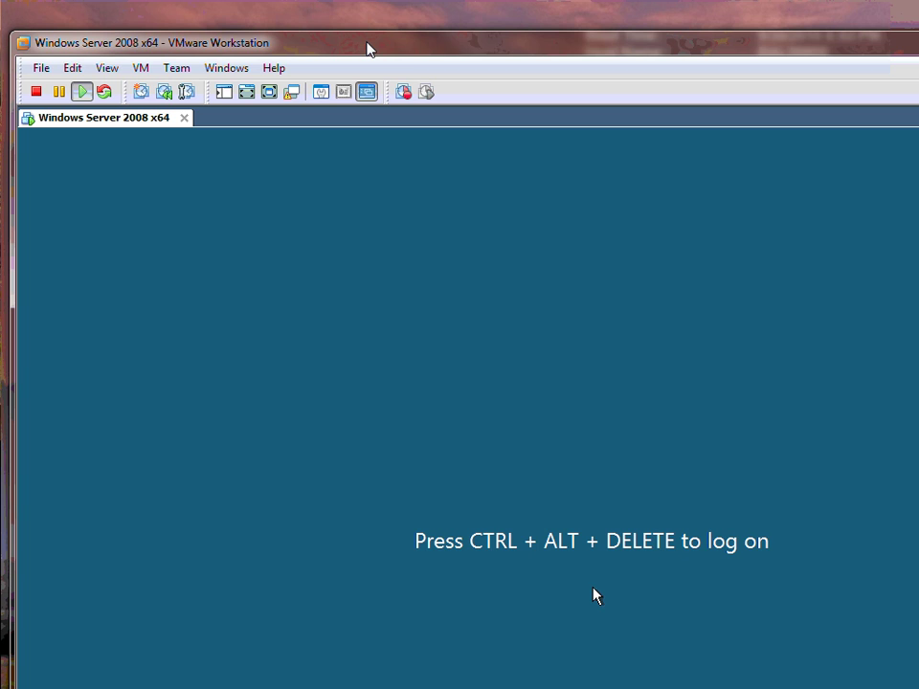